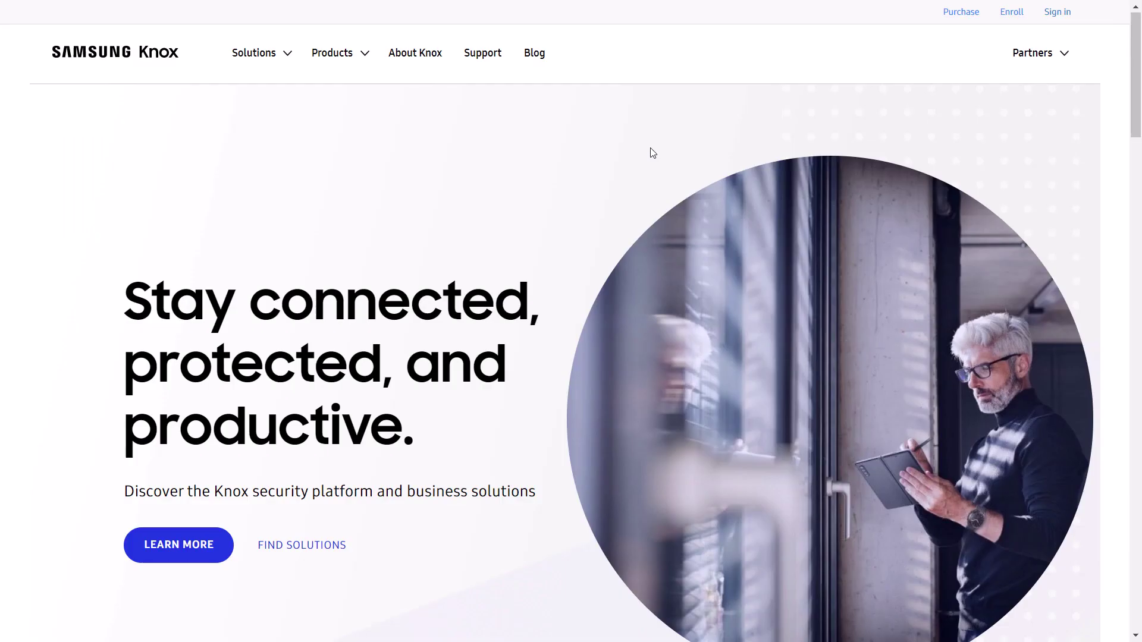
Sign in to the Samsung Knox site with the Samsung account to reach My Knox Solutions.
mouse_move(1053, 14)
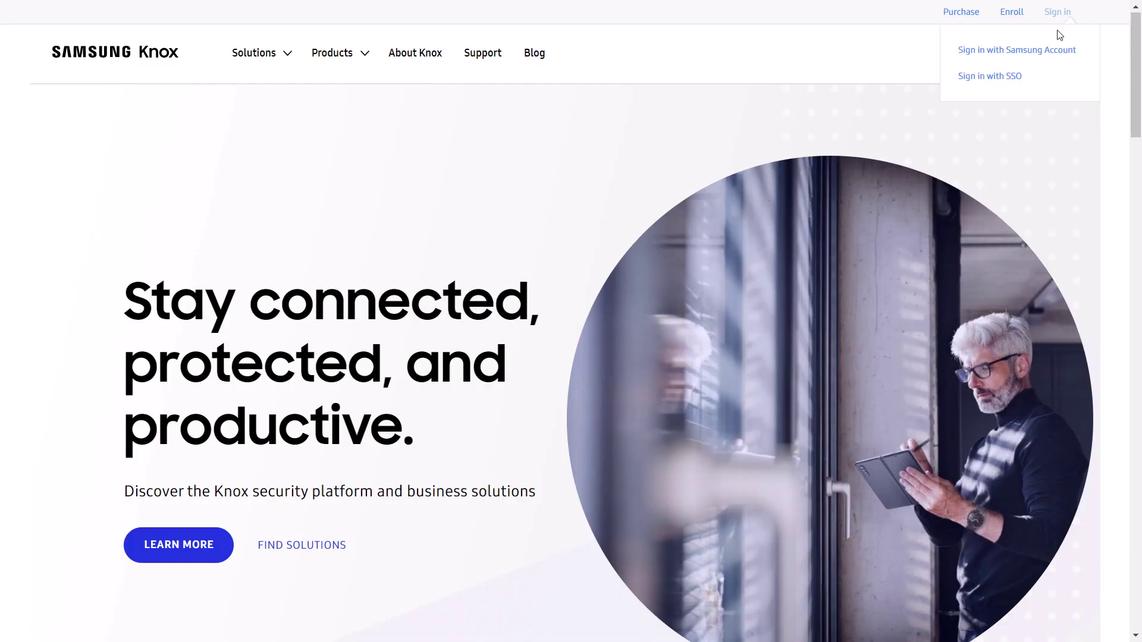
left_click(1058, 51)
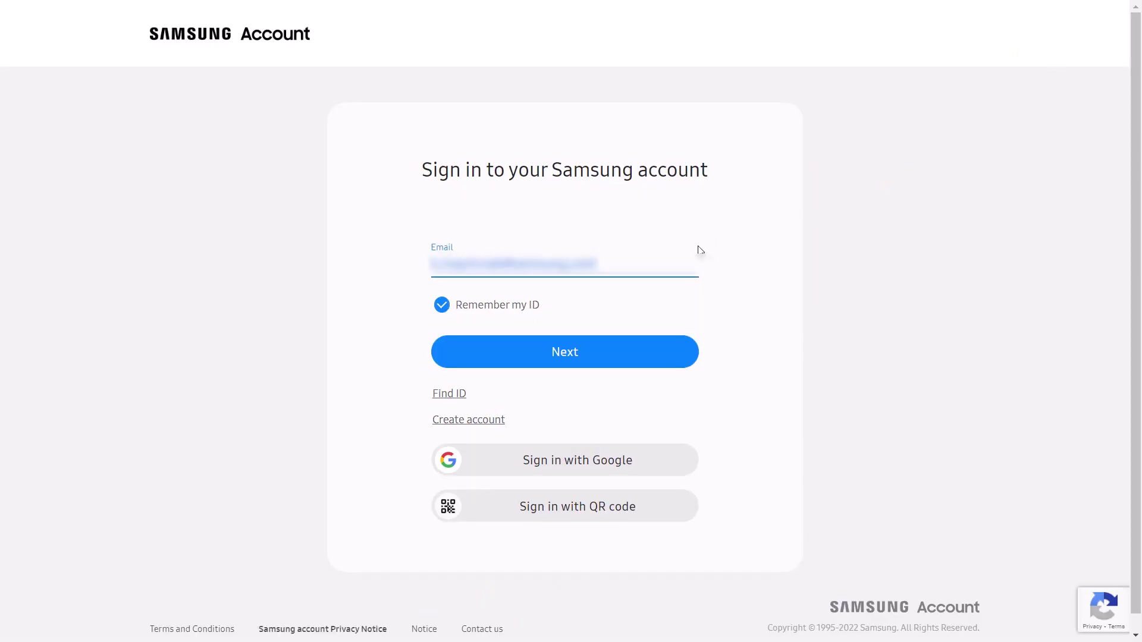
left_click(593, 353)
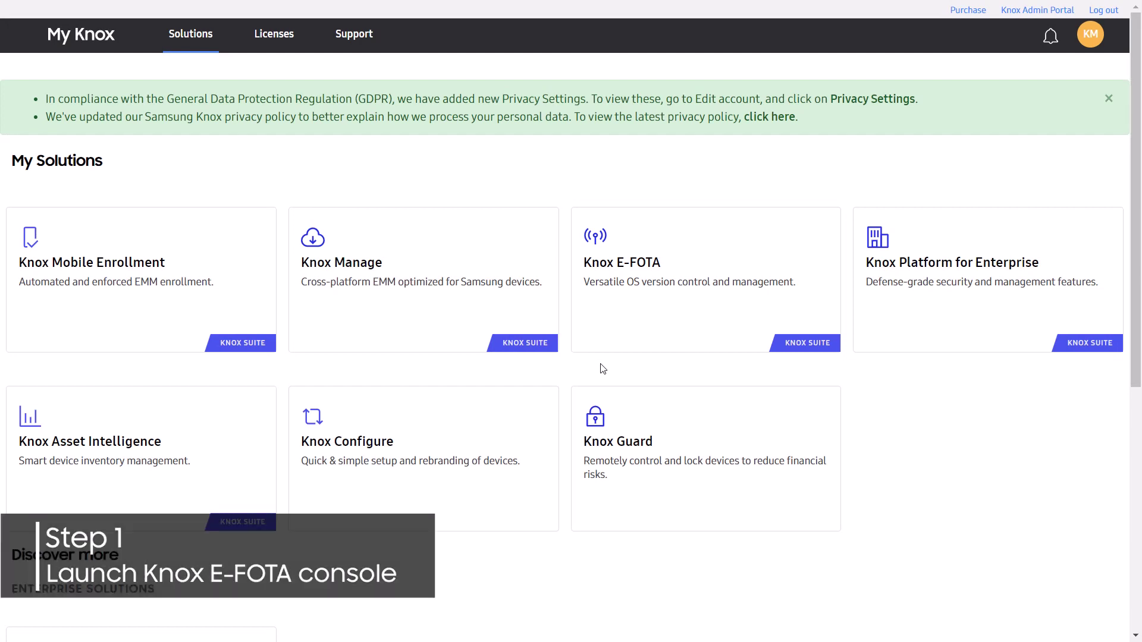
Launch the Knox E-FOTA console and go to its empty Campaign page.
mouse_move(638, 340)
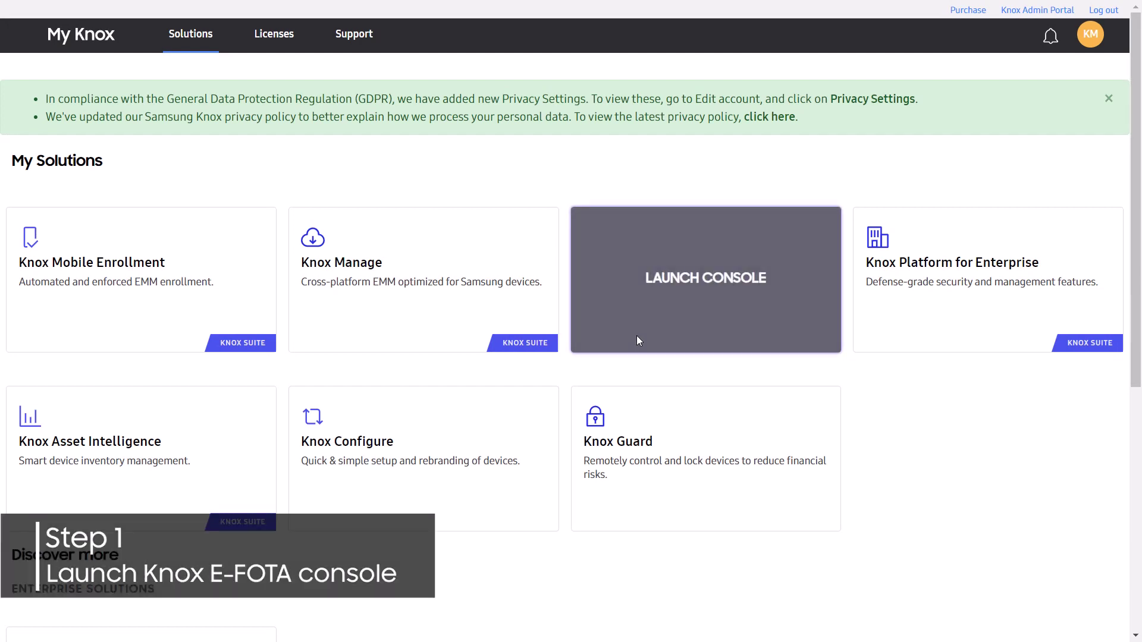
left_click(680, 288)
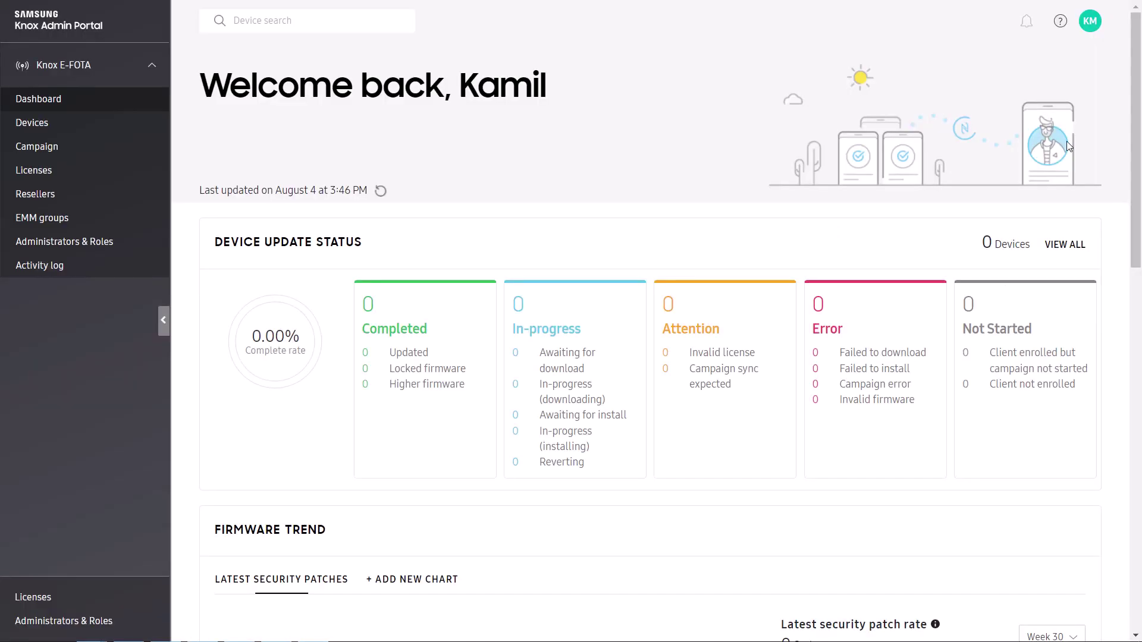
left_click_drag(1138, 83, 1140, 292)
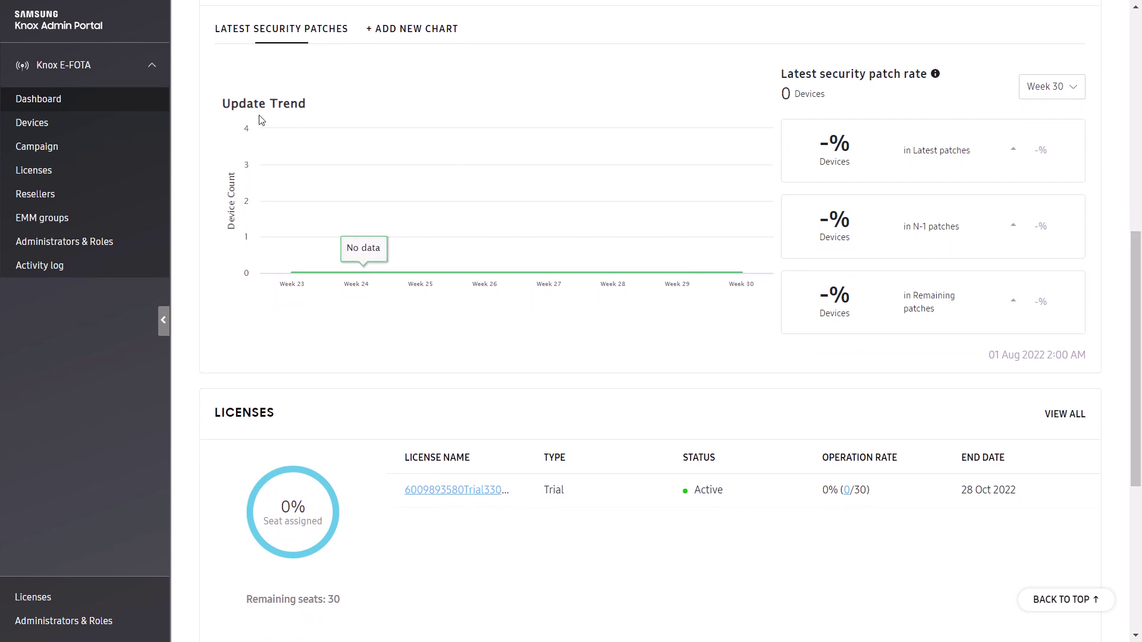
left_click(87, 148)
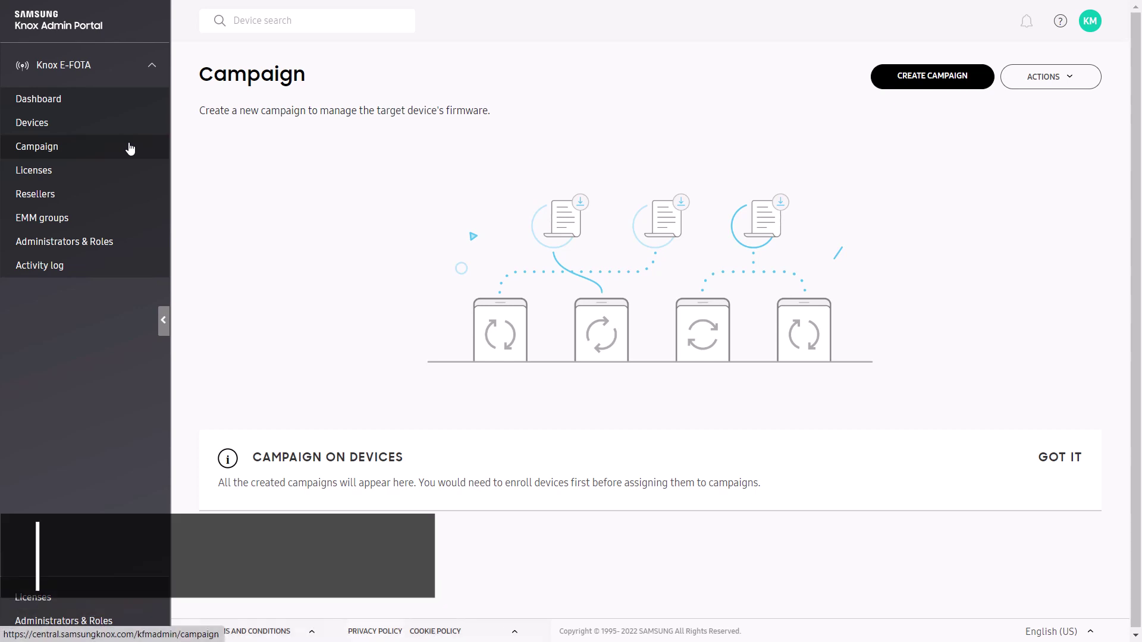
Create and activate a campaign named 'Test' with a support phone number and support email address.
left_click(887, 80)
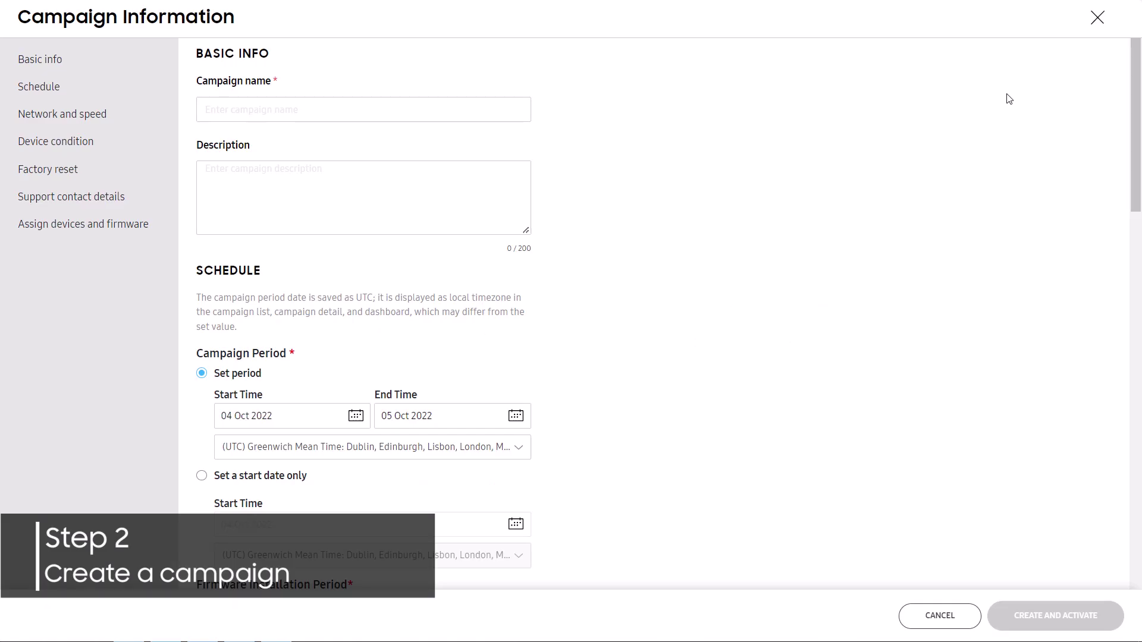
left_click(524, 103)
type("Test")
left_click(1136, 100)
left_click_drag(1136, 100, 1140, 529)
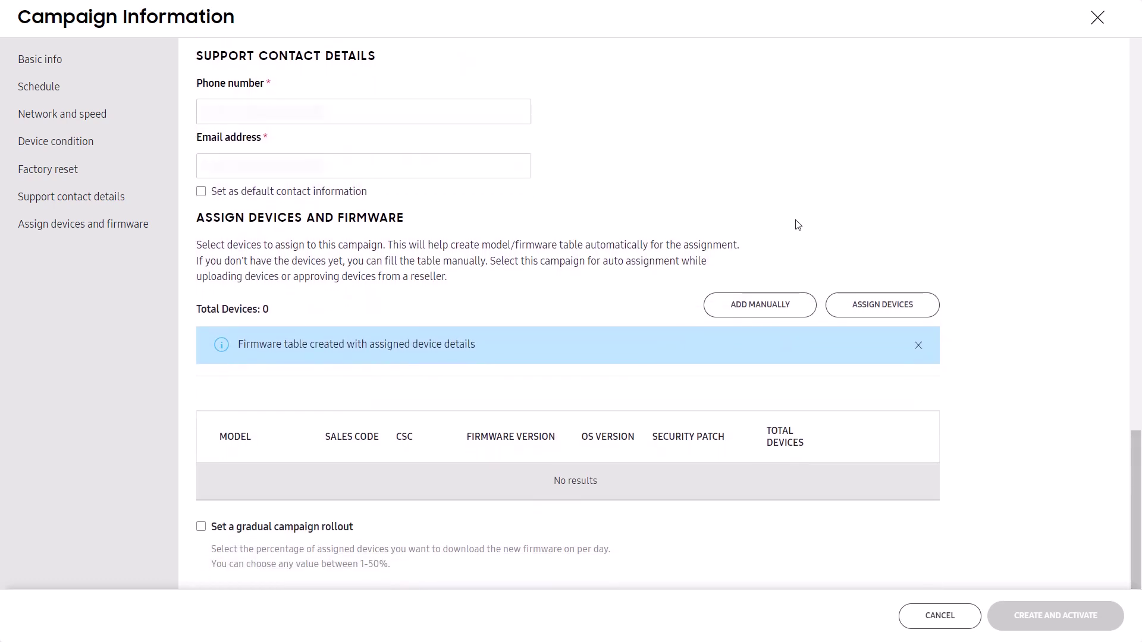
type("0123456789")
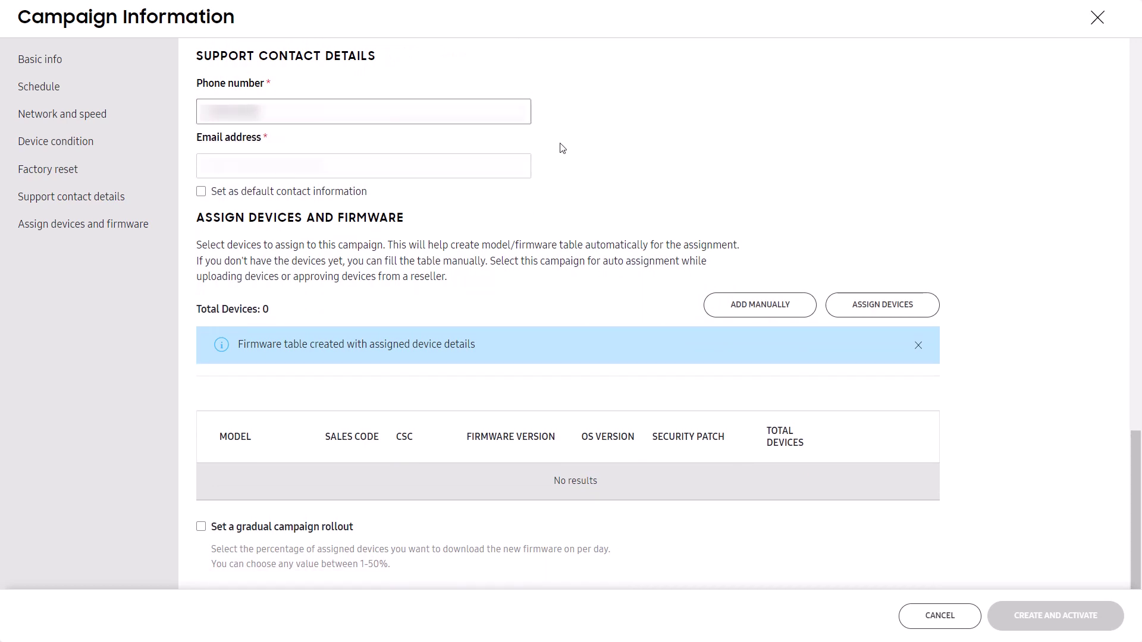
left_click(521, 157)
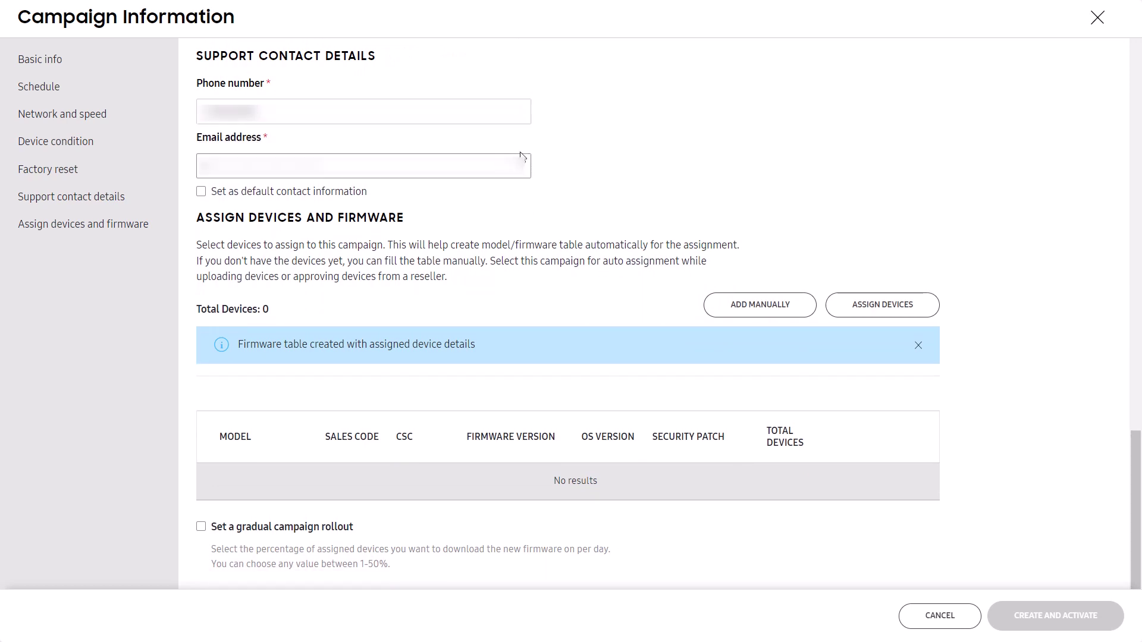
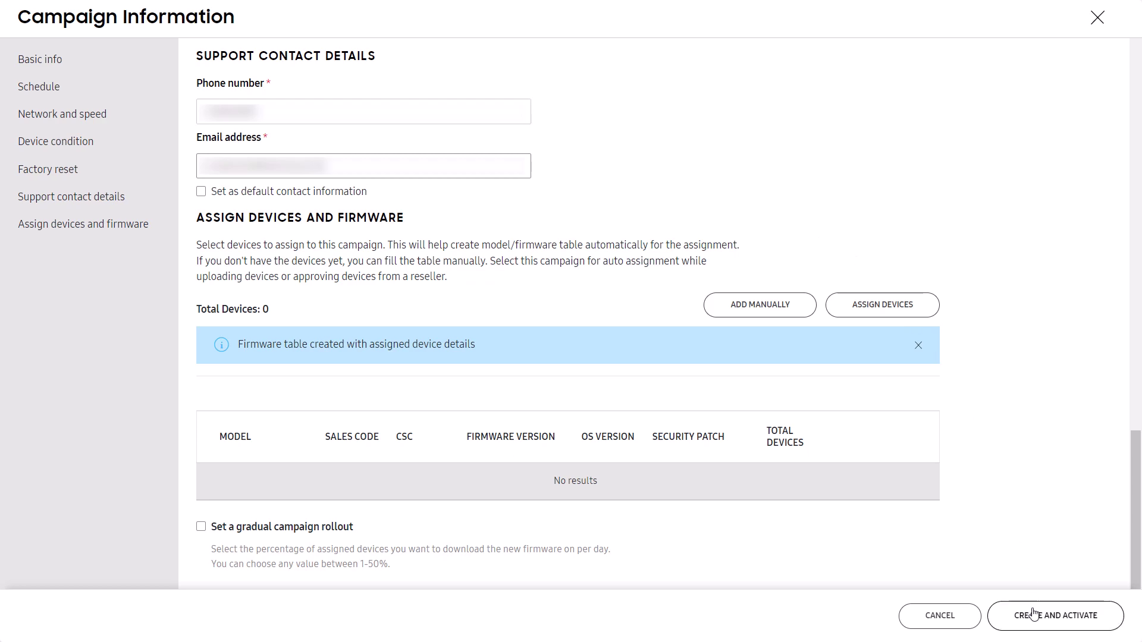
left_click(1013, 616)
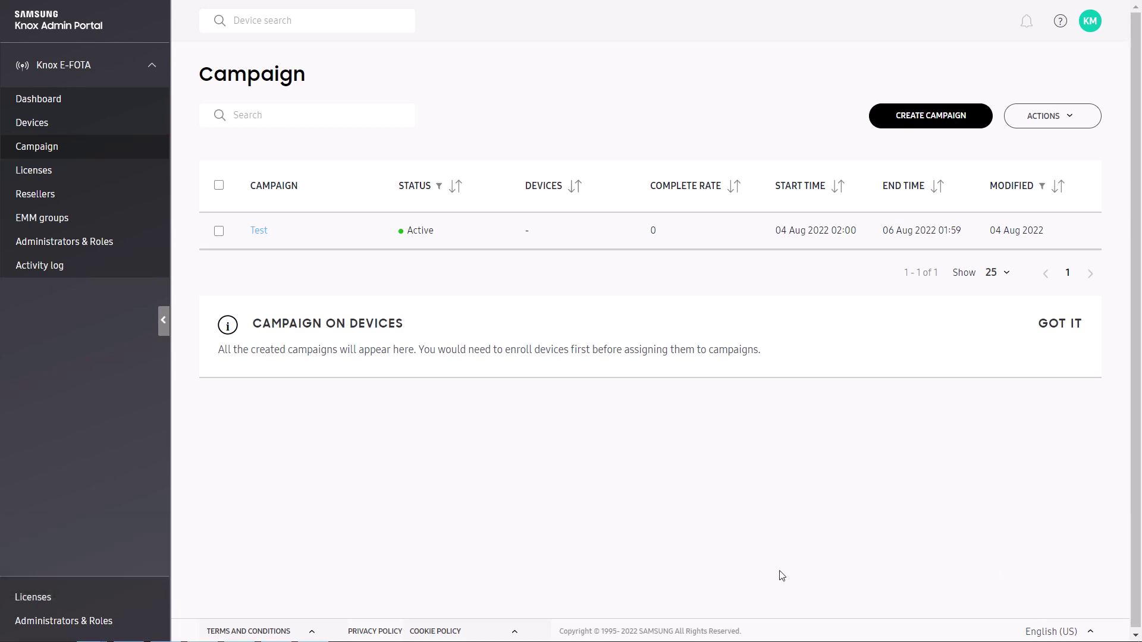
Review the active trial license on the Licenses page and open the Get a license option.
left_click(123, 597)
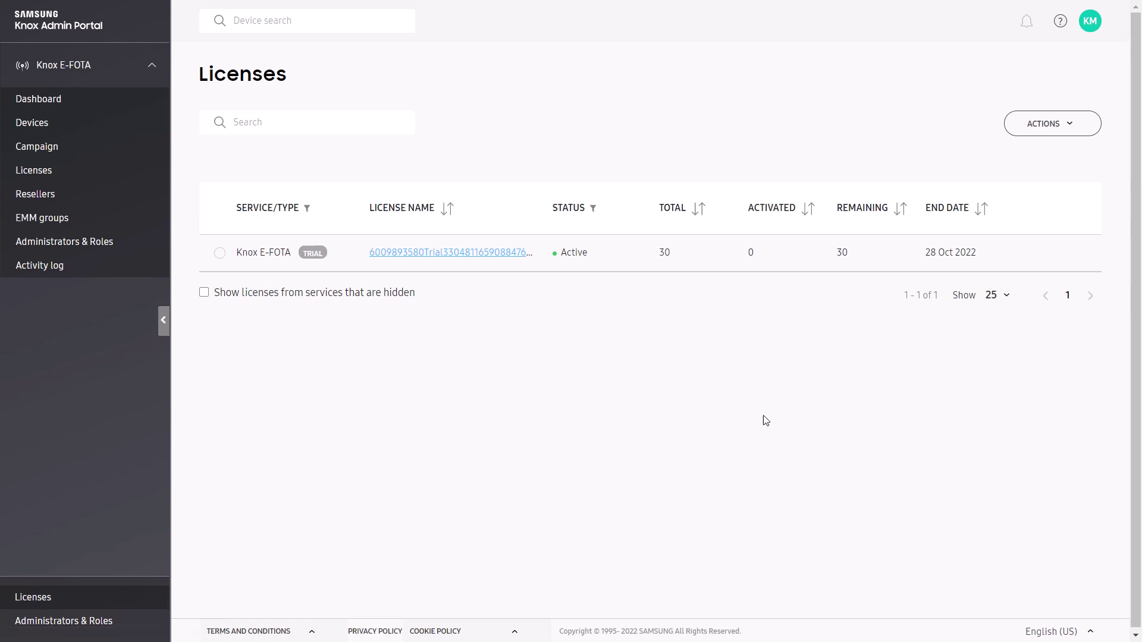
left_click(1012, 132)
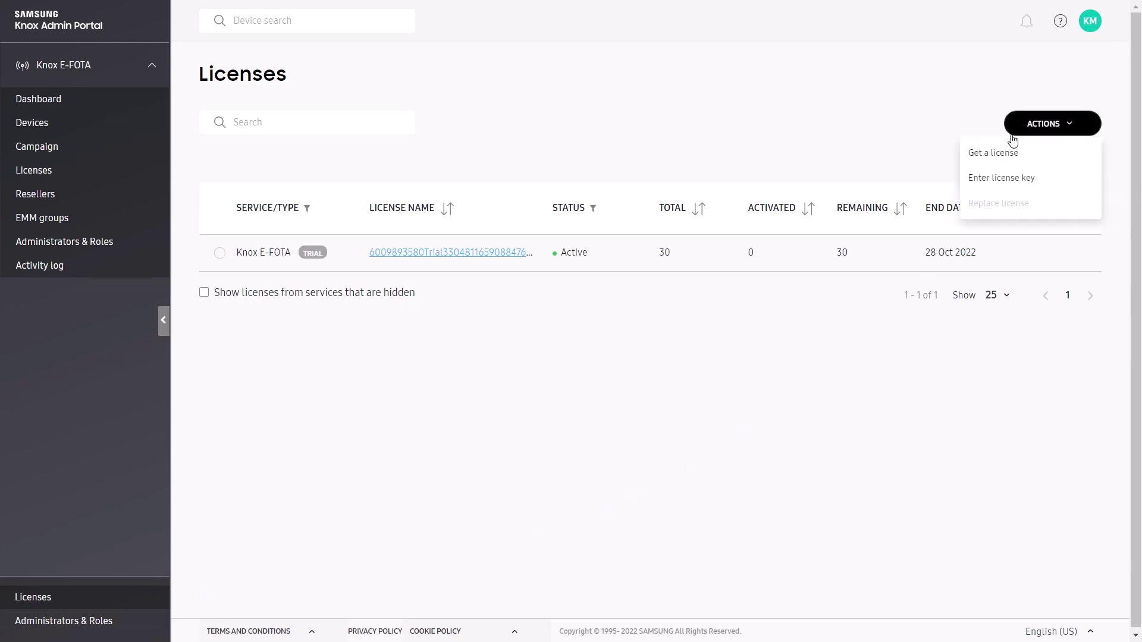
left_click(1011, 156)
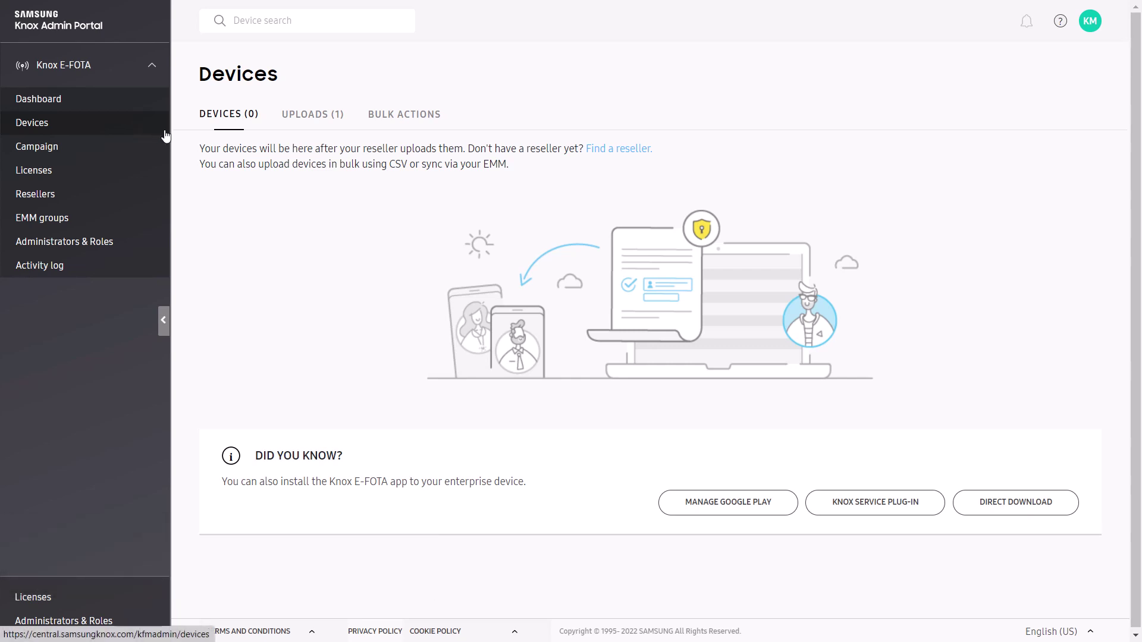
Approve all devices in the pending Samsung R&D reseller upload.
left_click(296, 125)
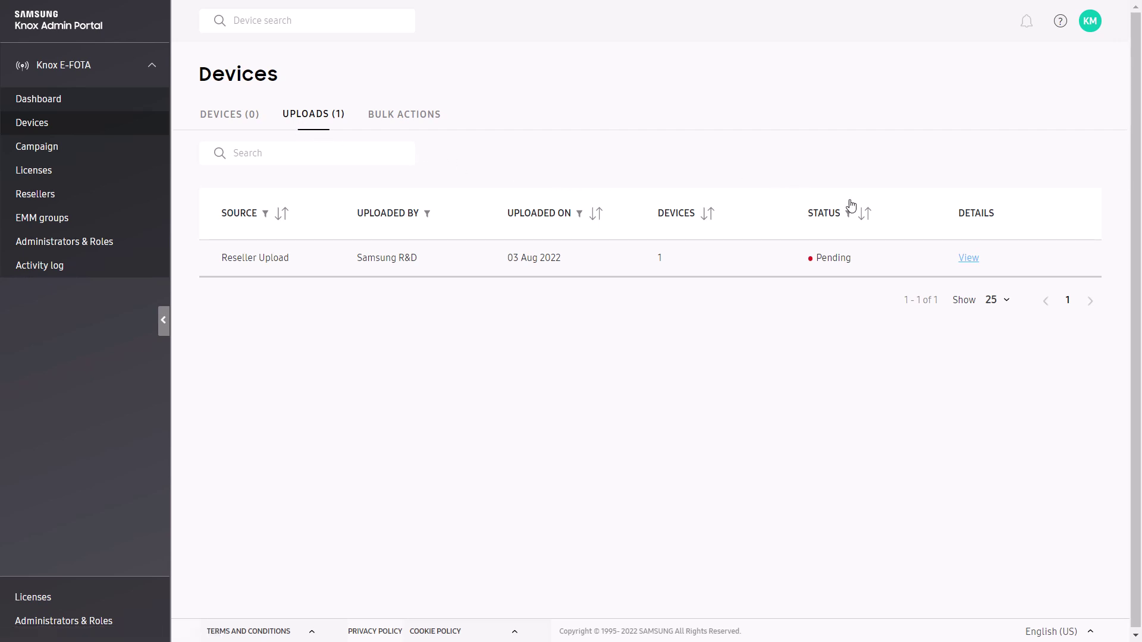
left_click(955, 256)
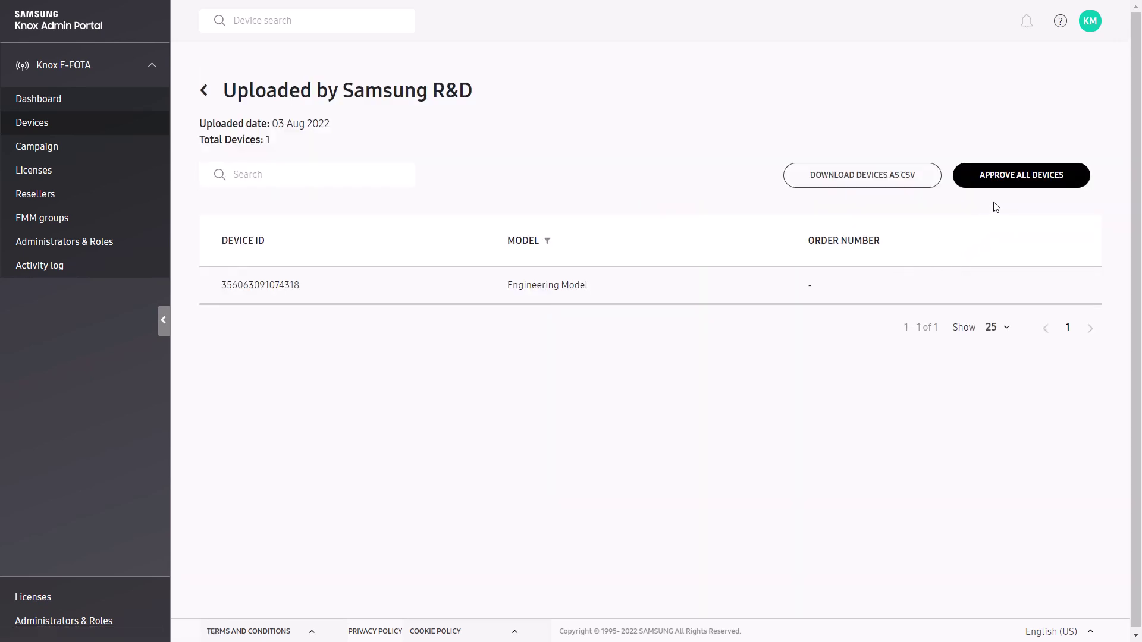
left_click(1008, 188)
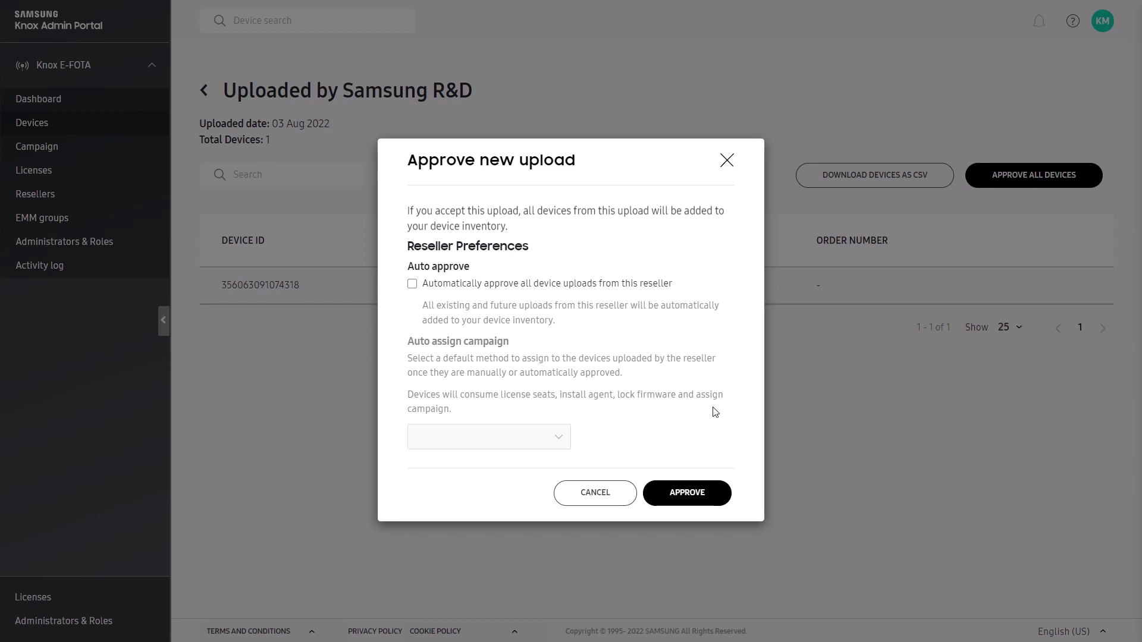
left_click(684, 491)
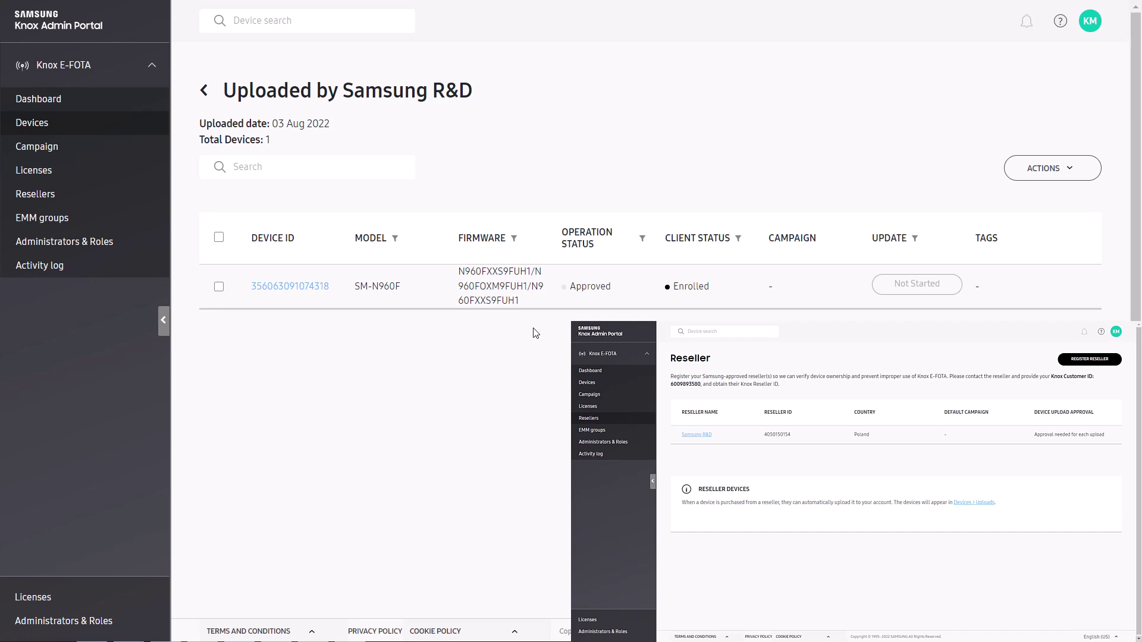
Return to the Devices list showing the approved, enrolled SM-N960F.
left_click(153, 132)
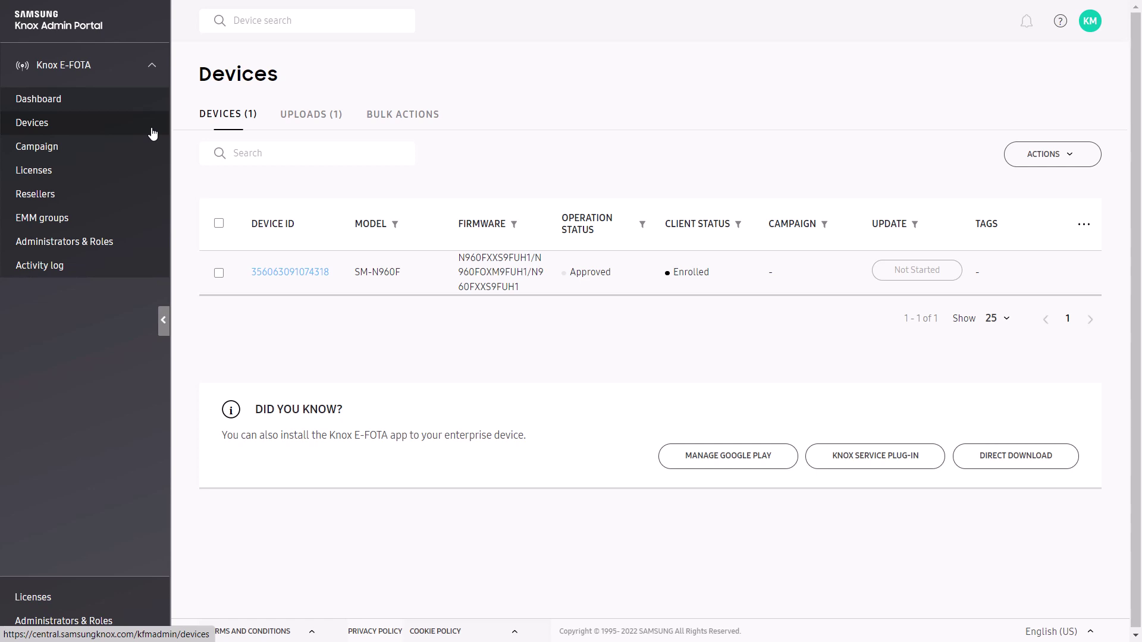
Select the SM-N960F device and assign it the Test campaign.
left_click(219, 274)
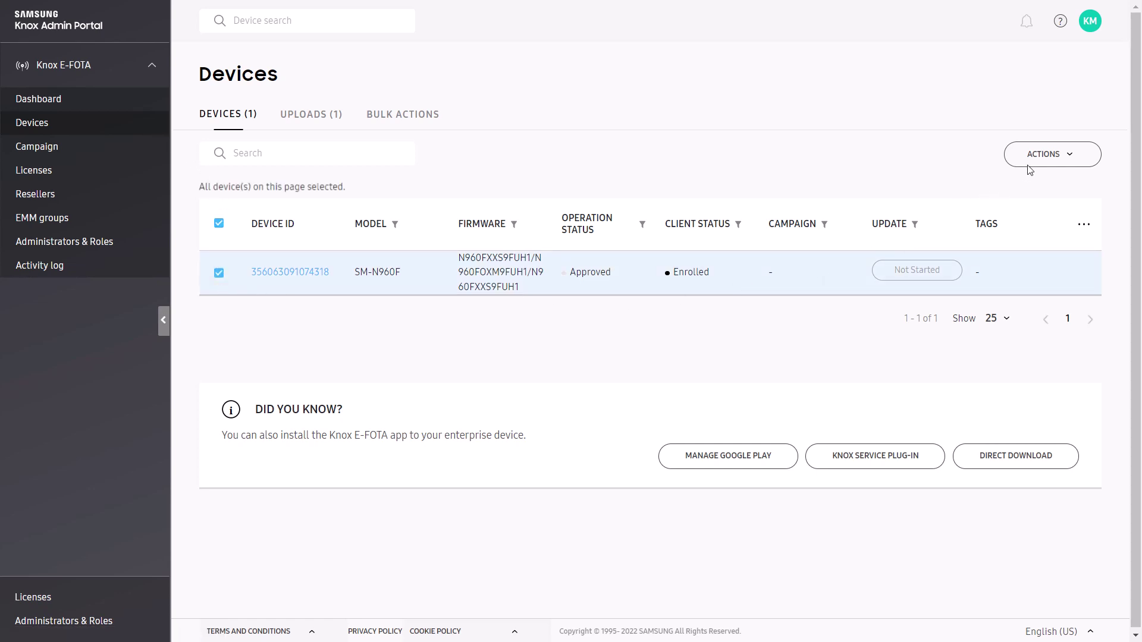
left_click(1045, 156)
left_click(1033, 183)
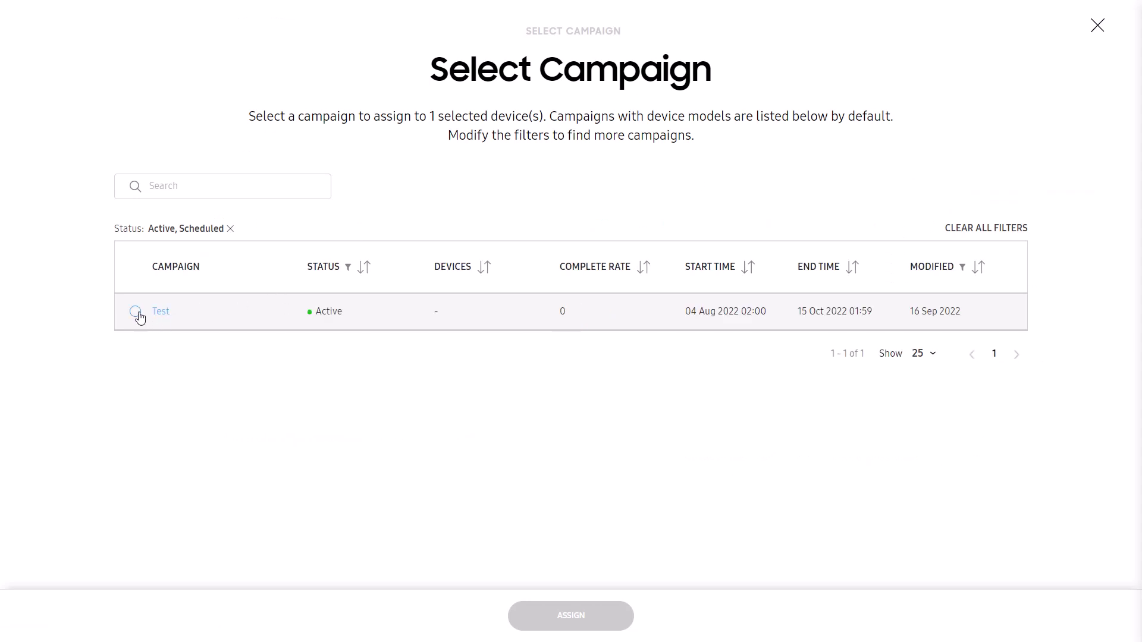
left_click(136, 312)
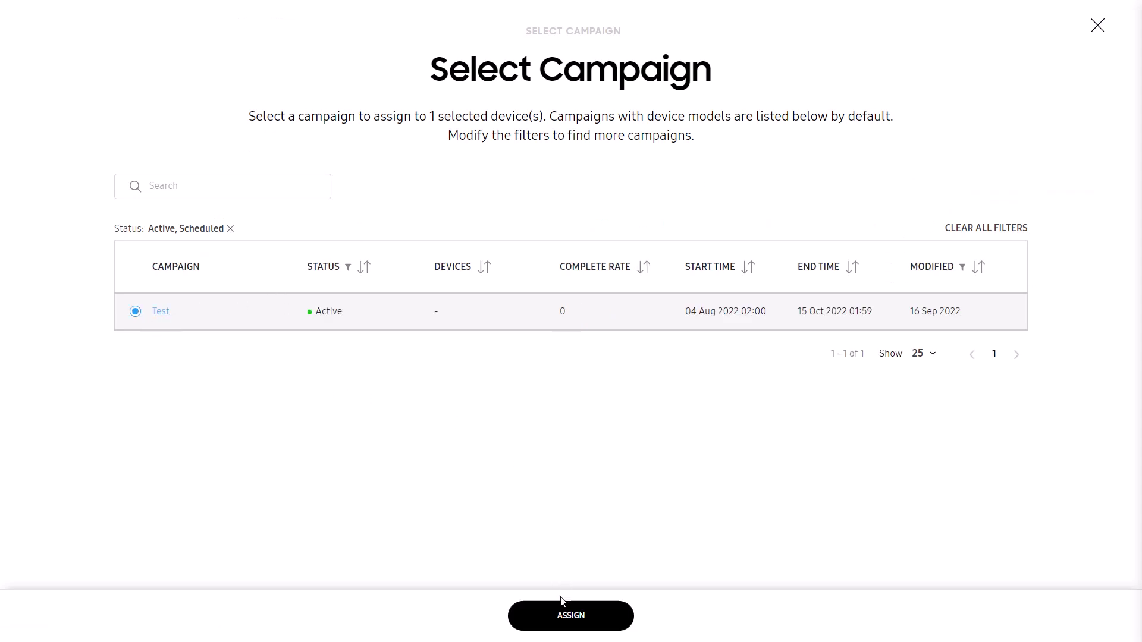
left_click(566, 617)
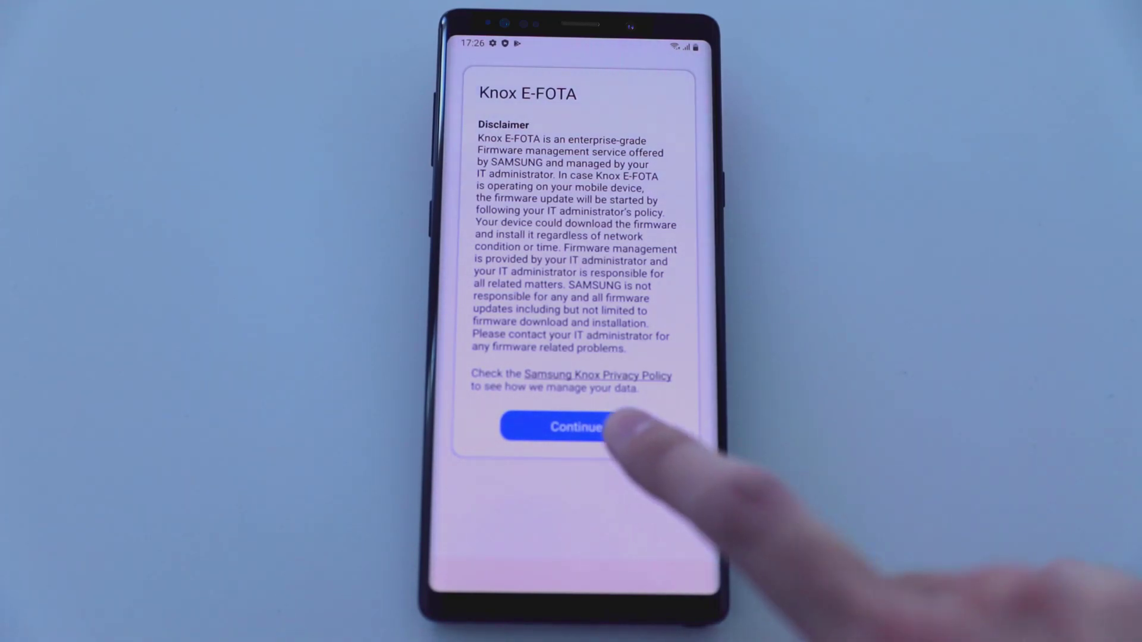
Accept the Knox E-FOTA disclaimer on the phone so enrollment completes.
left_click(576, 427)
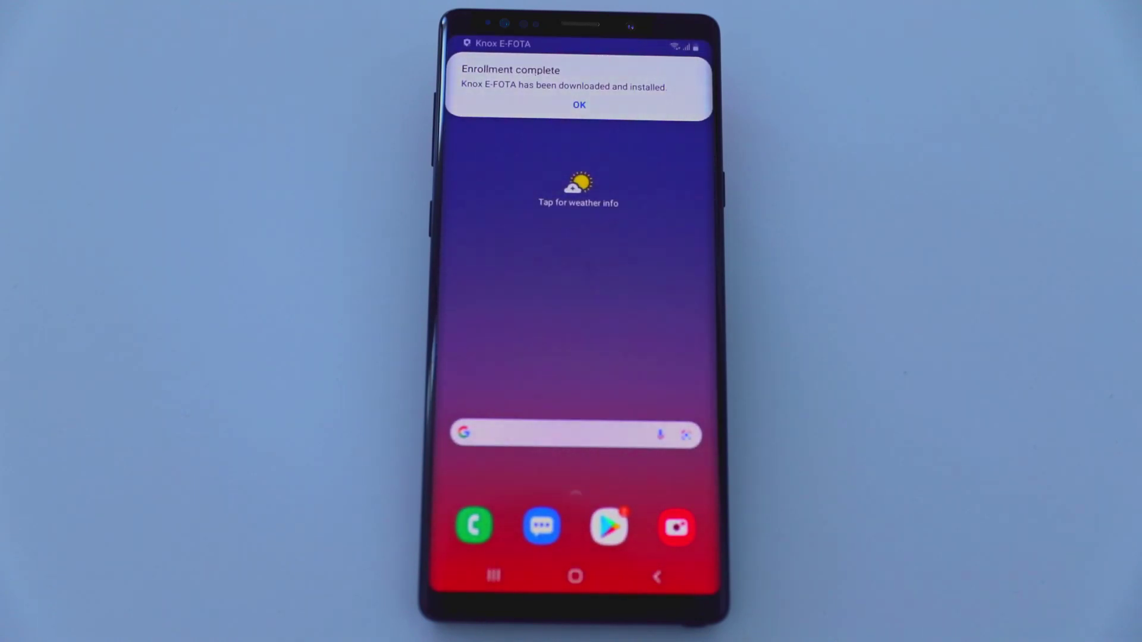
Open the Knox E-FOTA app from the app drawer, check the active Test campaign, and open its menu.
left_click_drag(591, 413, 739, 115)
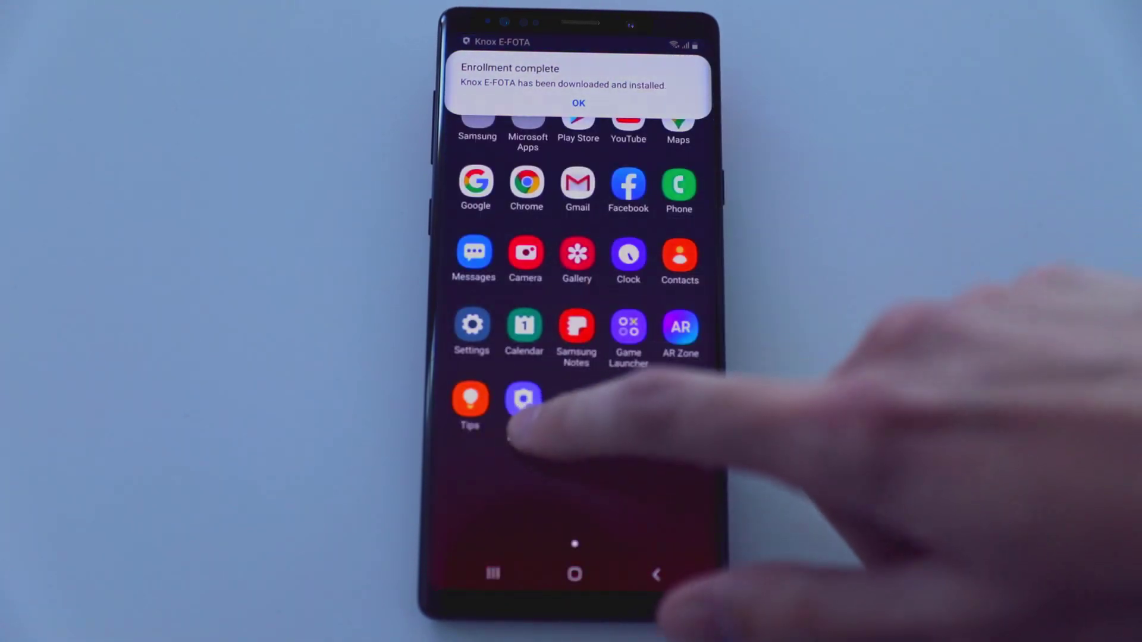
left_click(523, 401)
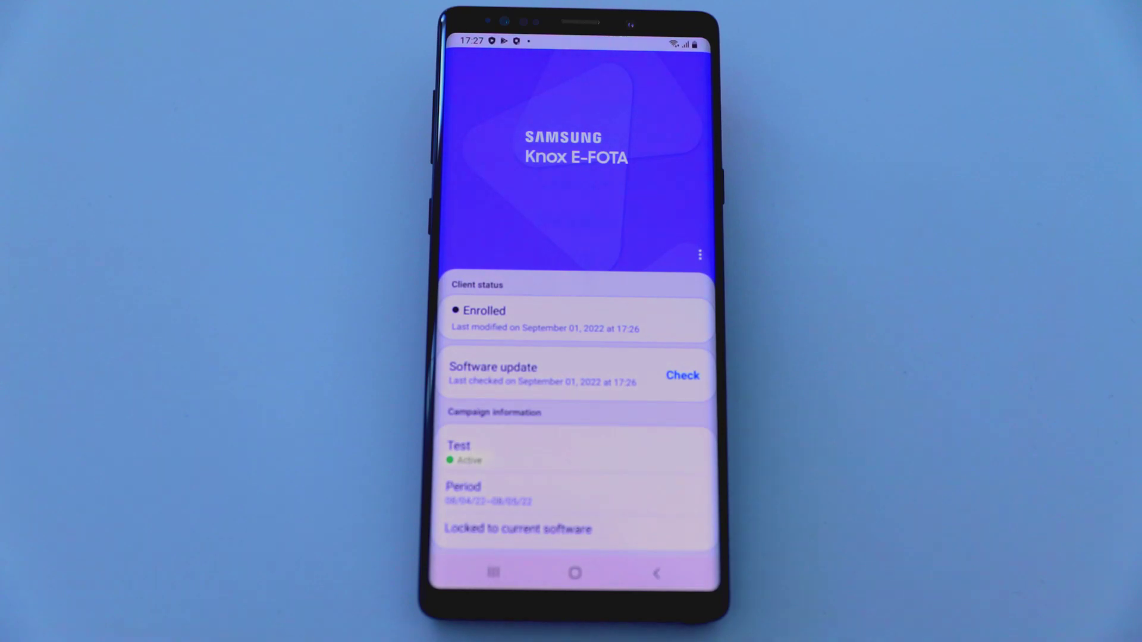
left_click_drag(765, 484, 726, 156)
left_click_drag(650, 183, 684, 452)
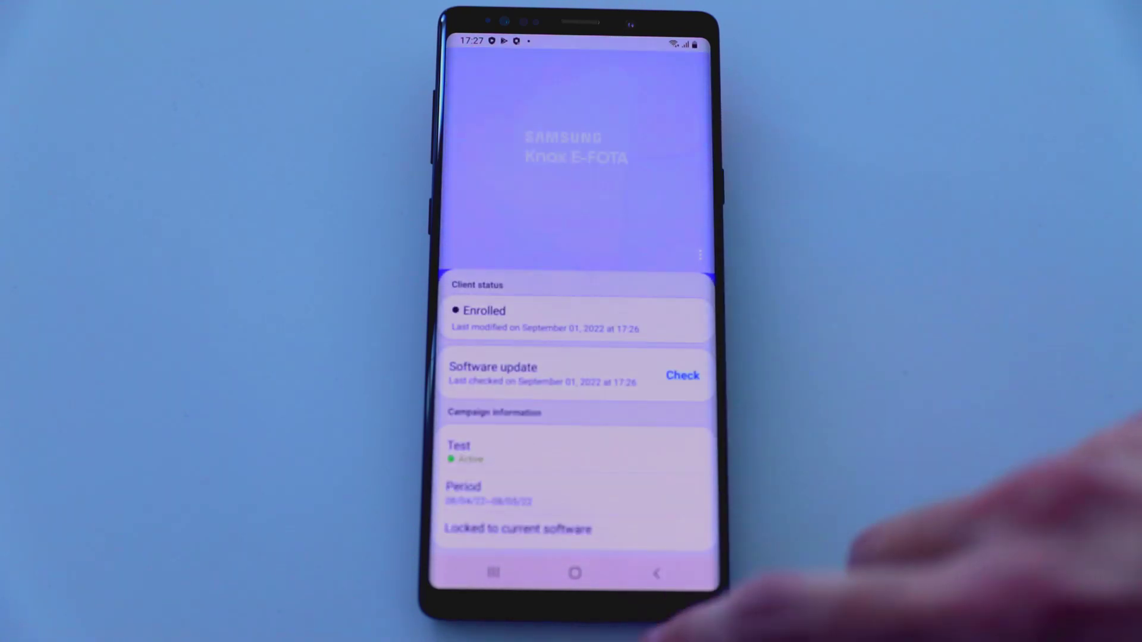
left_click(700, 255)
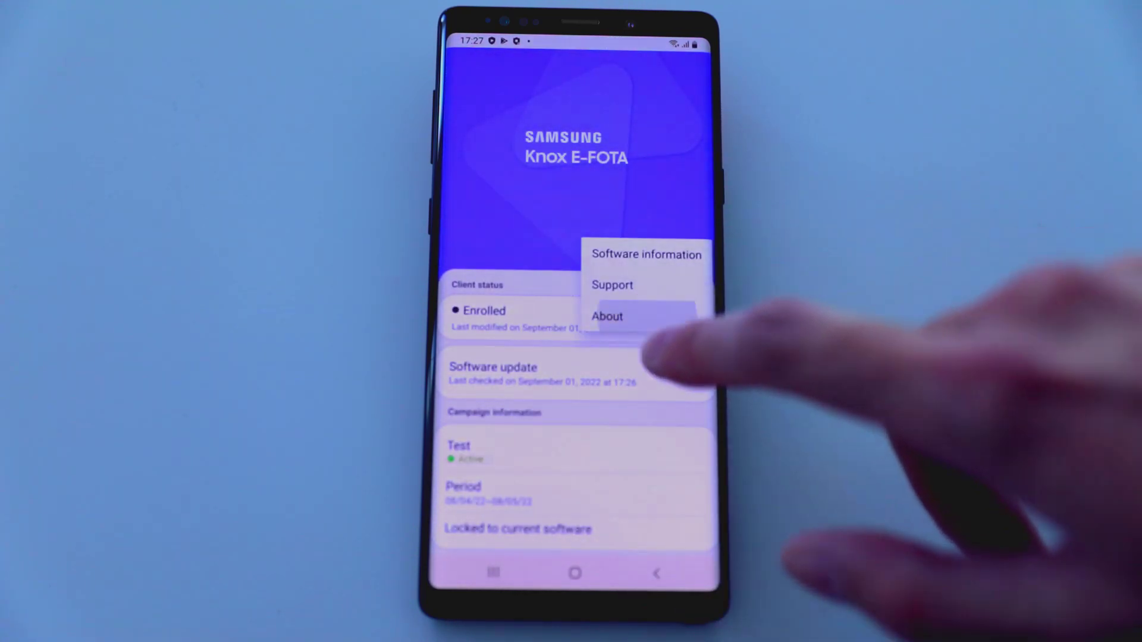